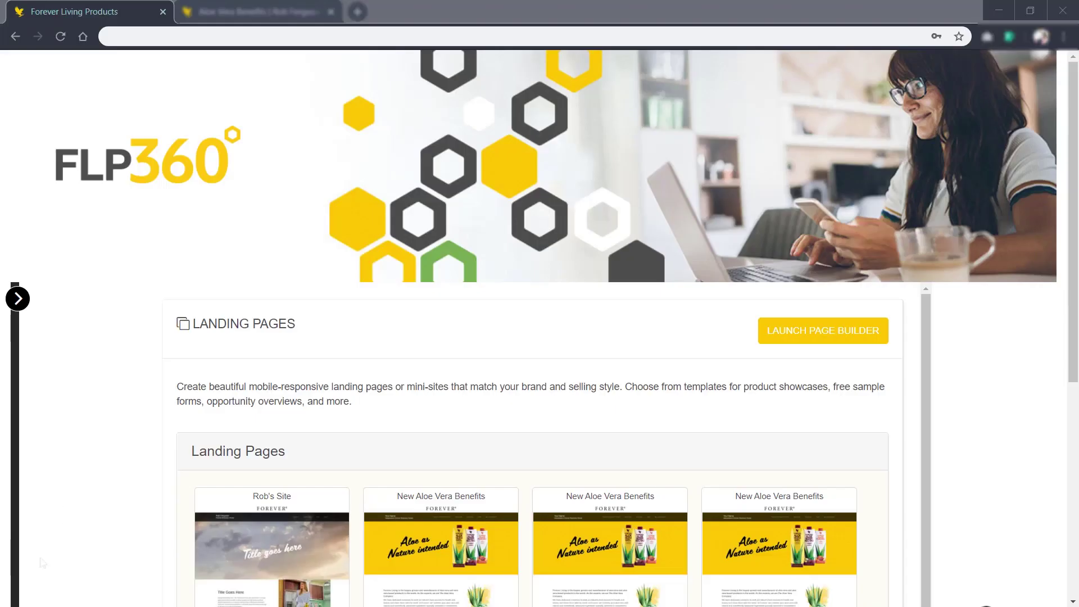
scroll(52, 532, down, 2)
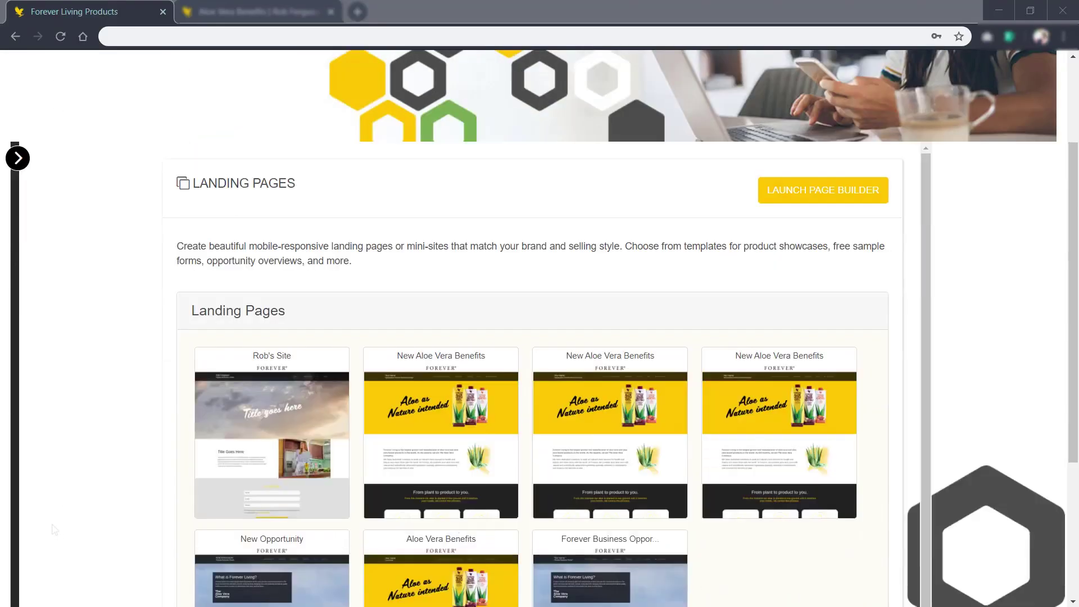
scroll(53, 530, down, 2)
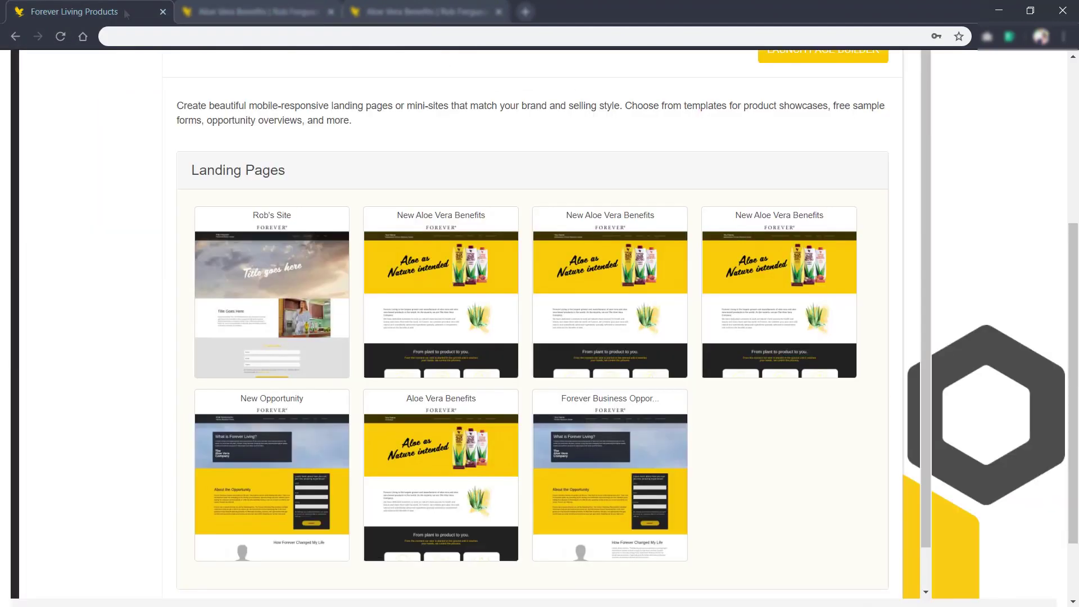
scroll(540, 337, up, 1)
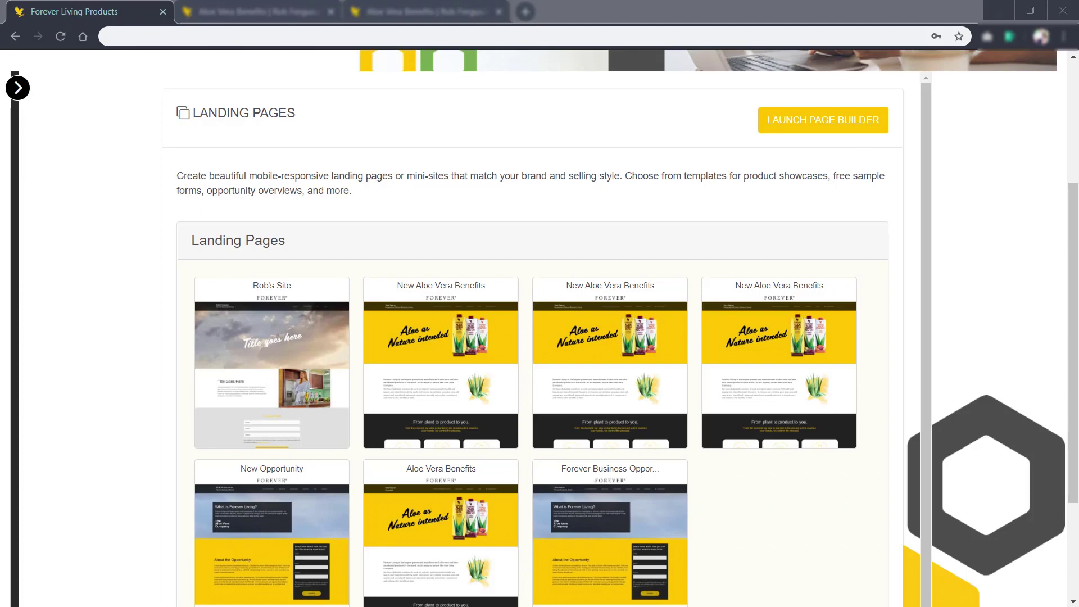
Open Landing Page Settings from the My Account menu in the expanded sidebar
click(17, 89)
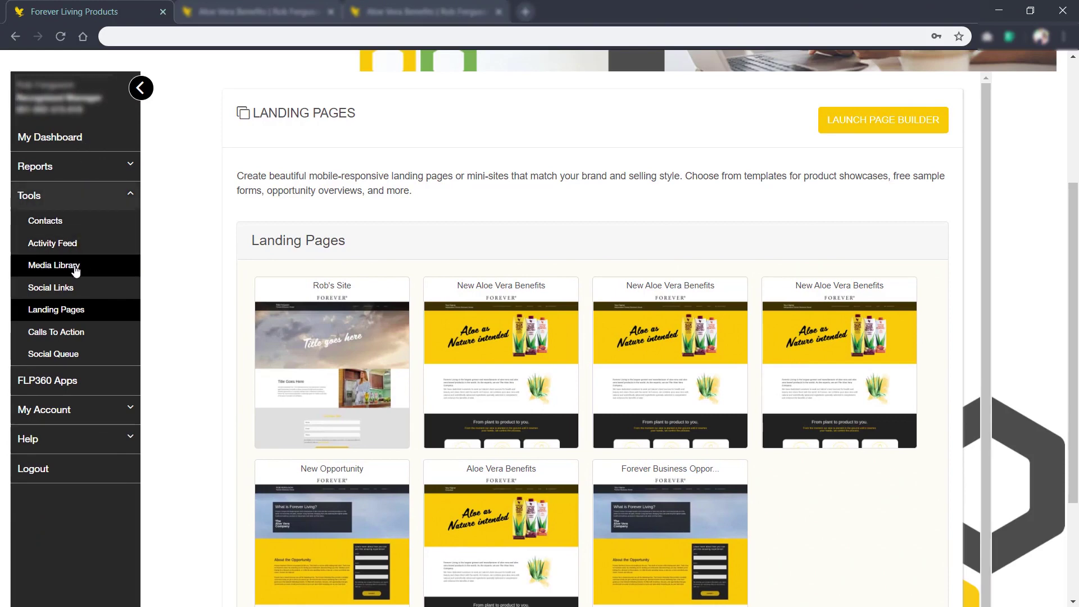
click(52, 411)
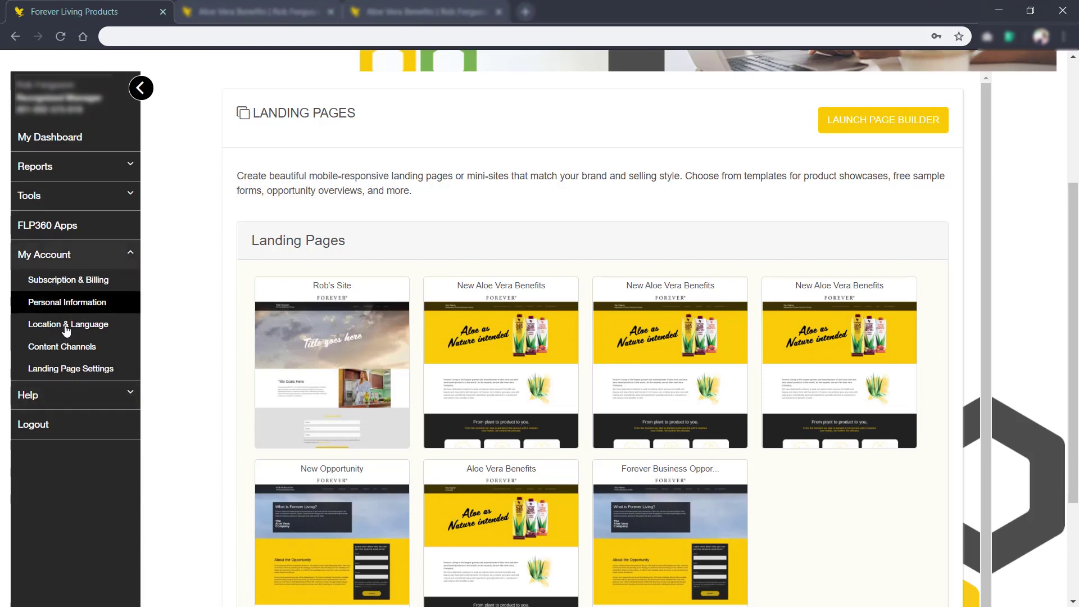
click(71, 369)
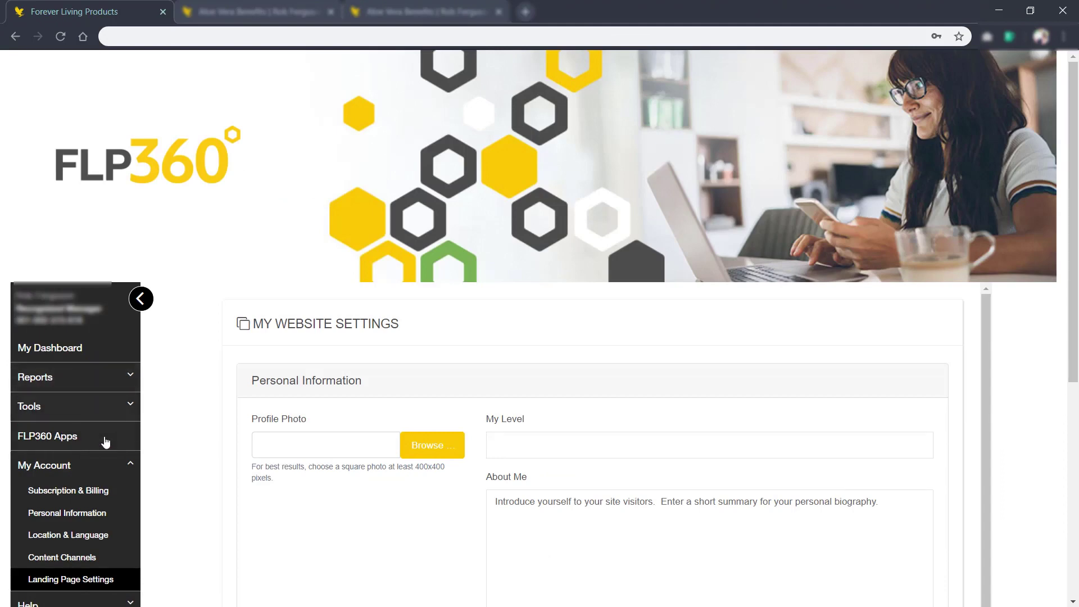
Collapse the sidebar and edit the default website domain's settings under Manage Website Domains
click(143, 299)
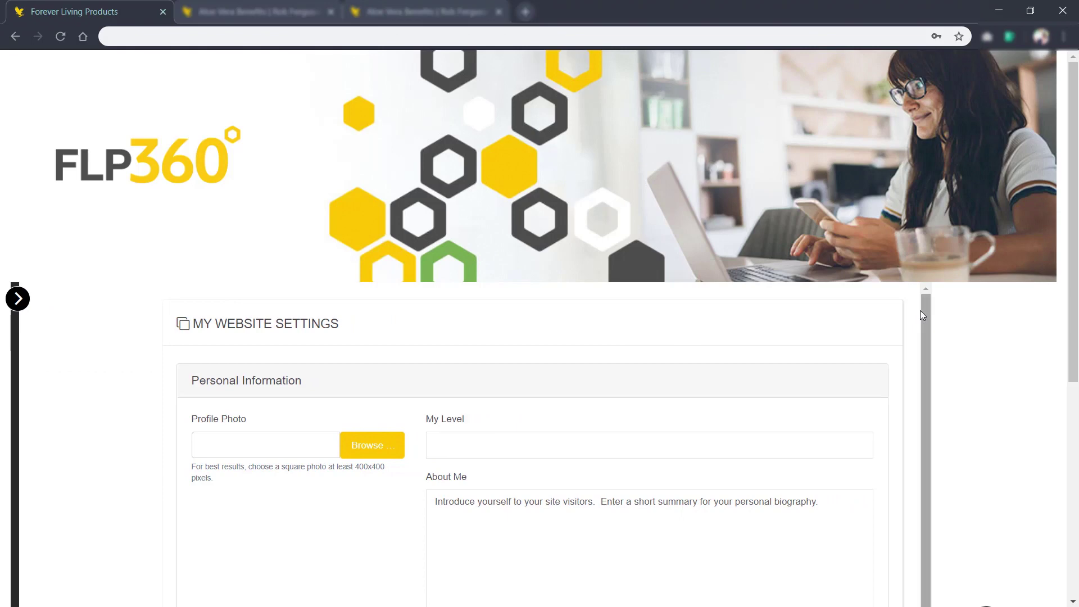
scroll(920, 310, down, 1)
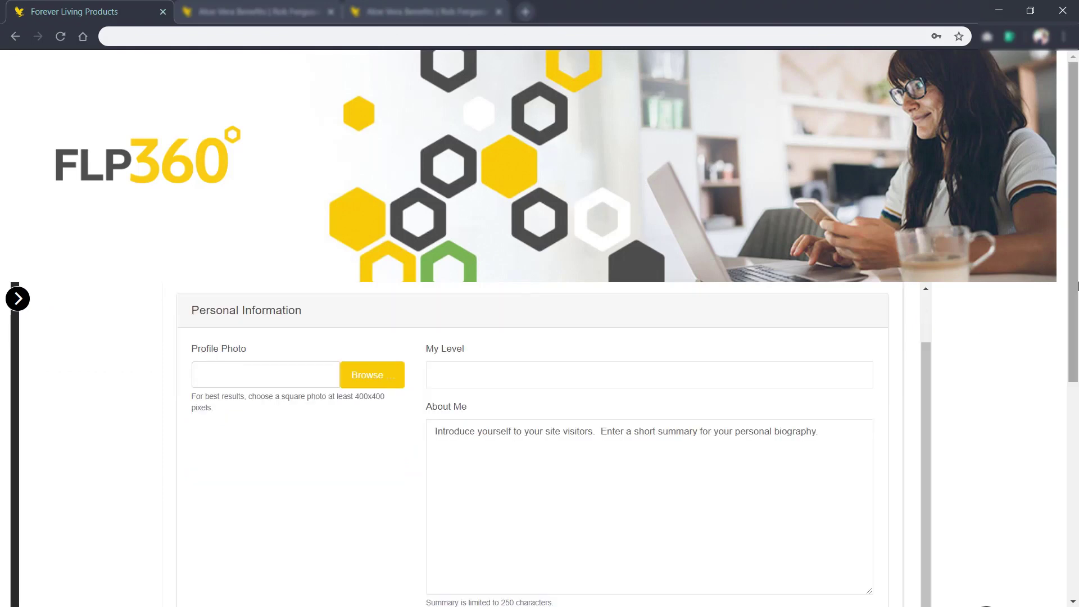
drag(1077, 287, 1072, 400)
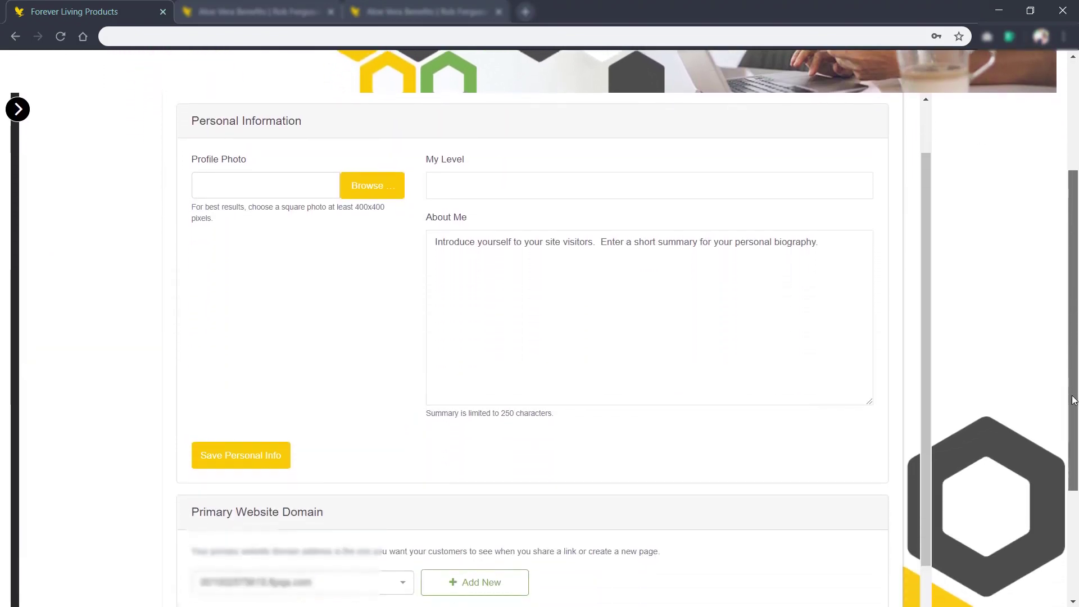
drag(1073, 400, 1076, 489)
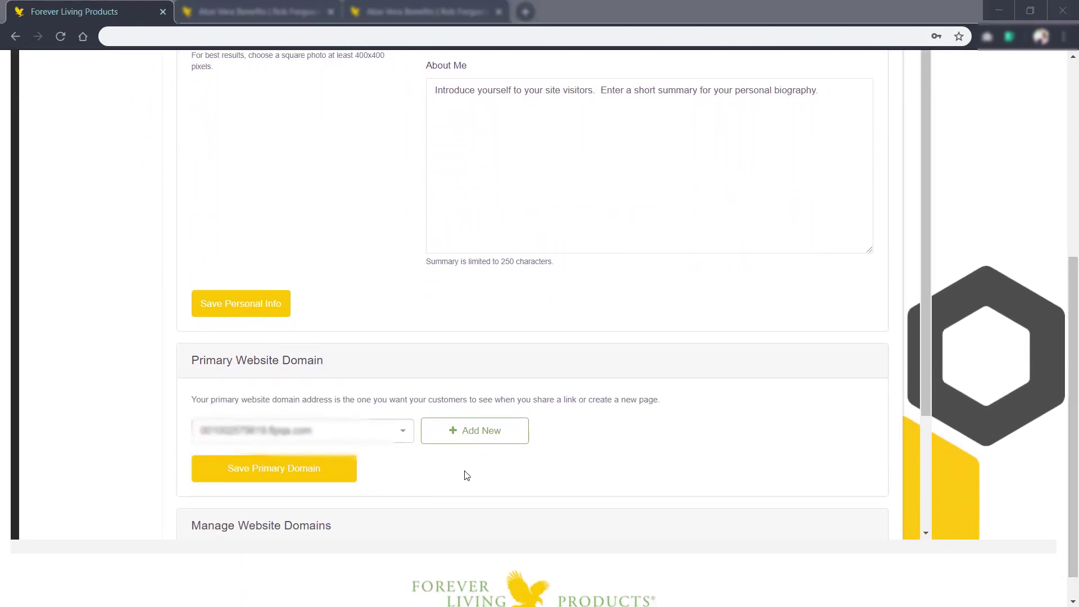
scroll(740, 337, down, 1)
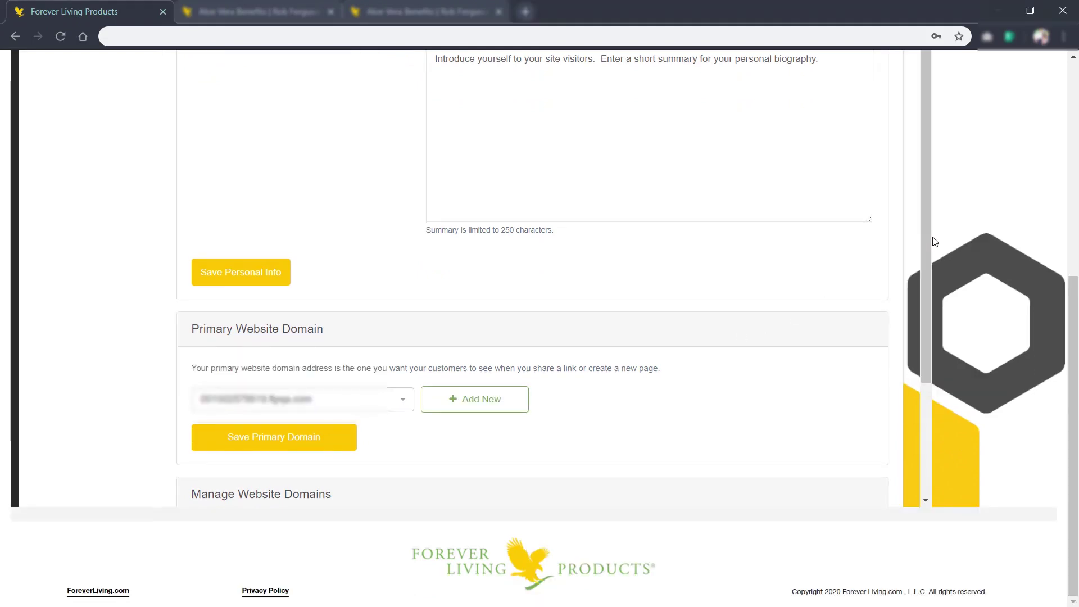
drag(931, 241, 953, 361)
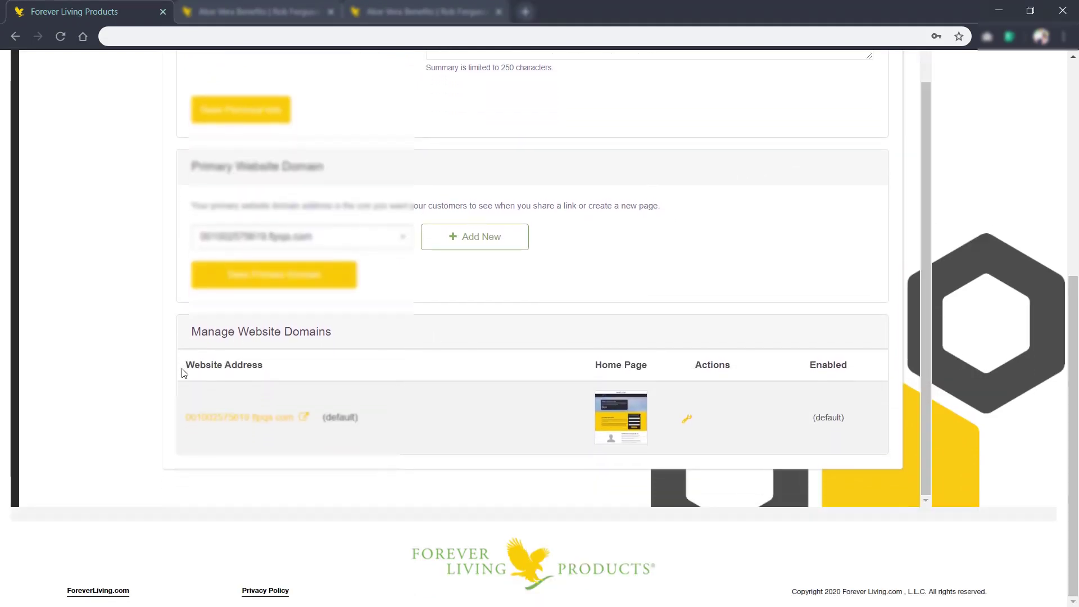
click(687, 418)
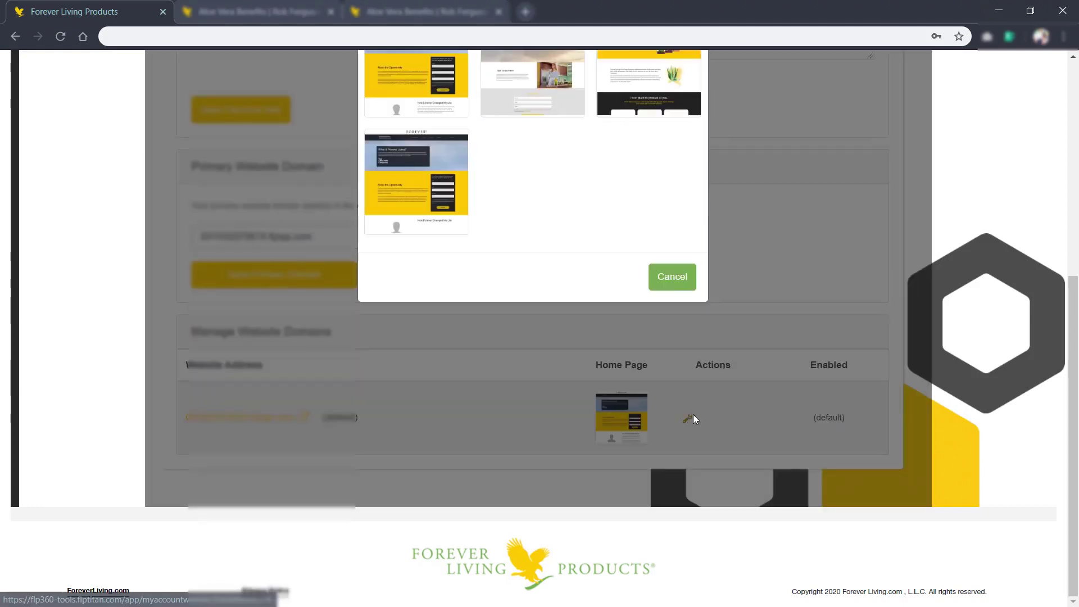
scroll(772, 371, up, 2)
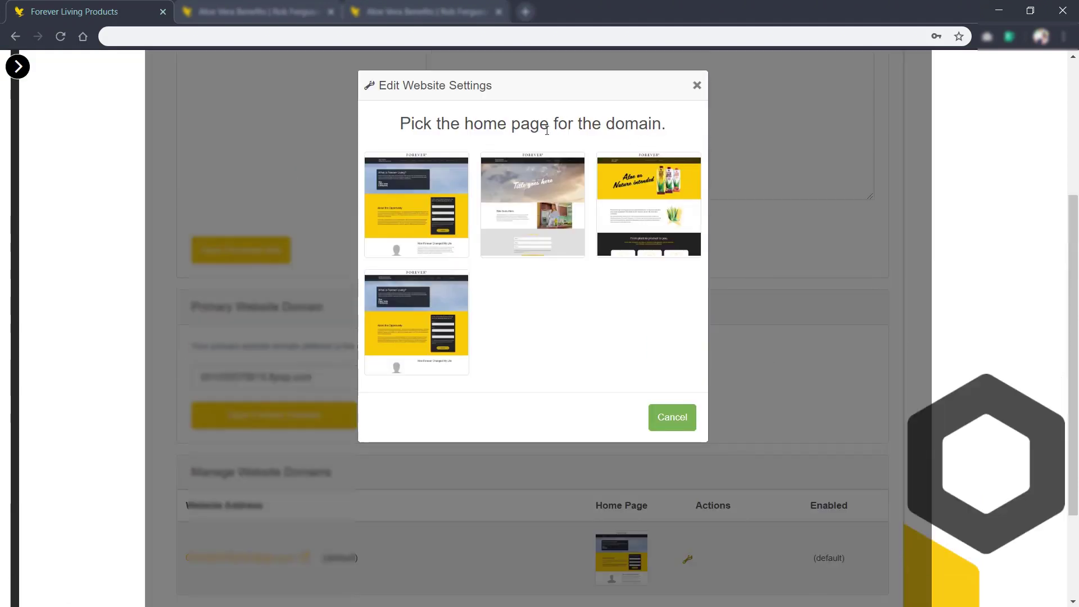